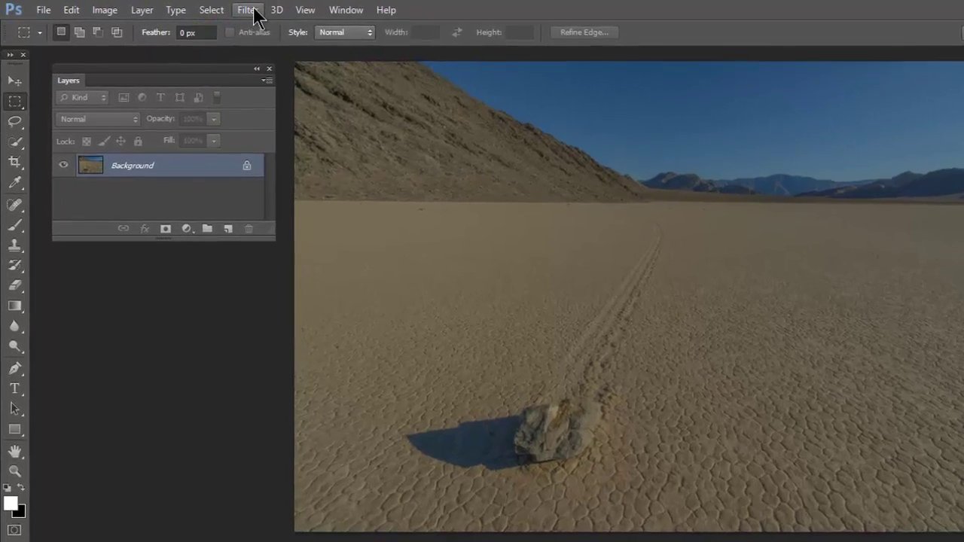
# - Convert the desert photo's Background layer into smart object Layer 0 via Convert for Smart Filters
pyautogui.click(254, 11)
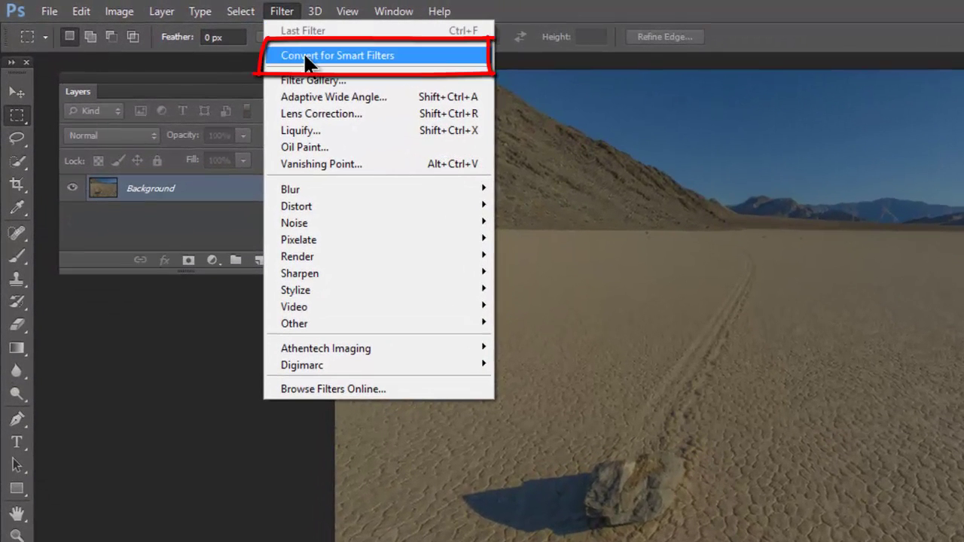
pyautogui.click(305, 54)
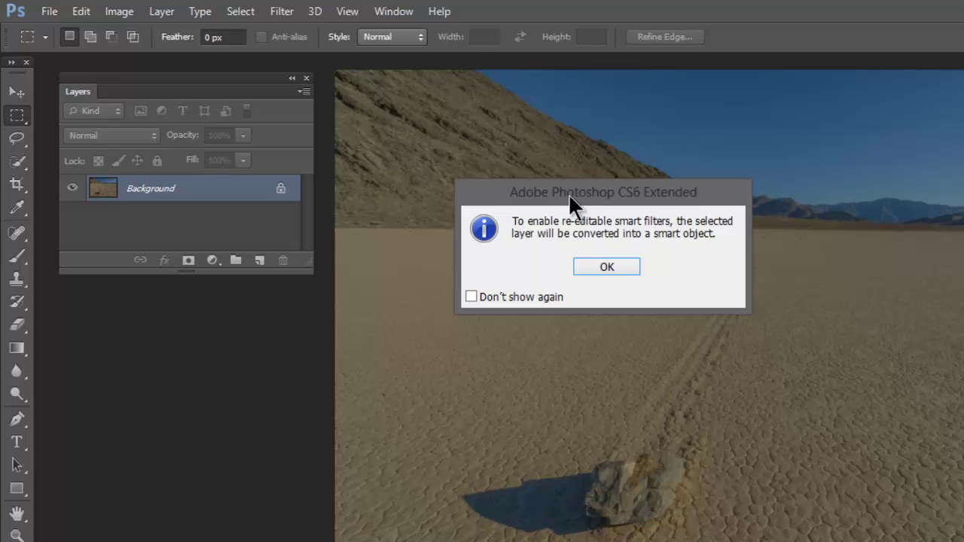
pyautogui.click(611, 264)
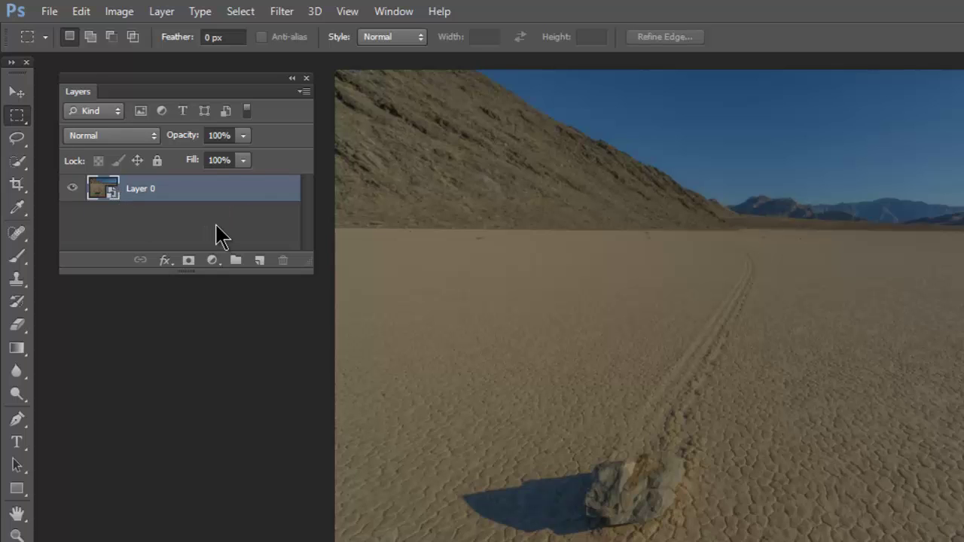
# - Apply Perfectly Clear's Default correction to Layer 0 after checking the split before/after view
pyautogui.click(283, 11)
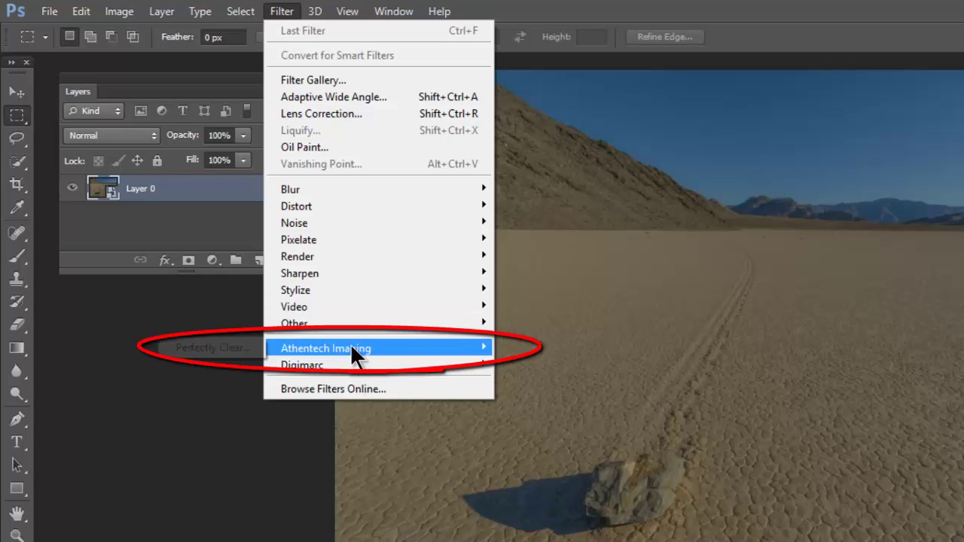
pyautogui.moveTo(350, 343)
pyautogui.click(220, 345)
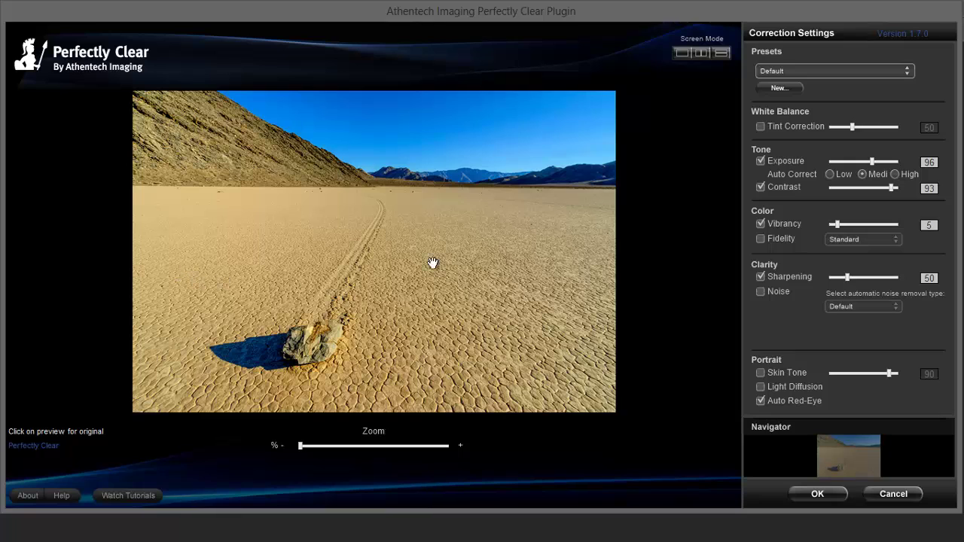
pyautogui.click(701, 53)
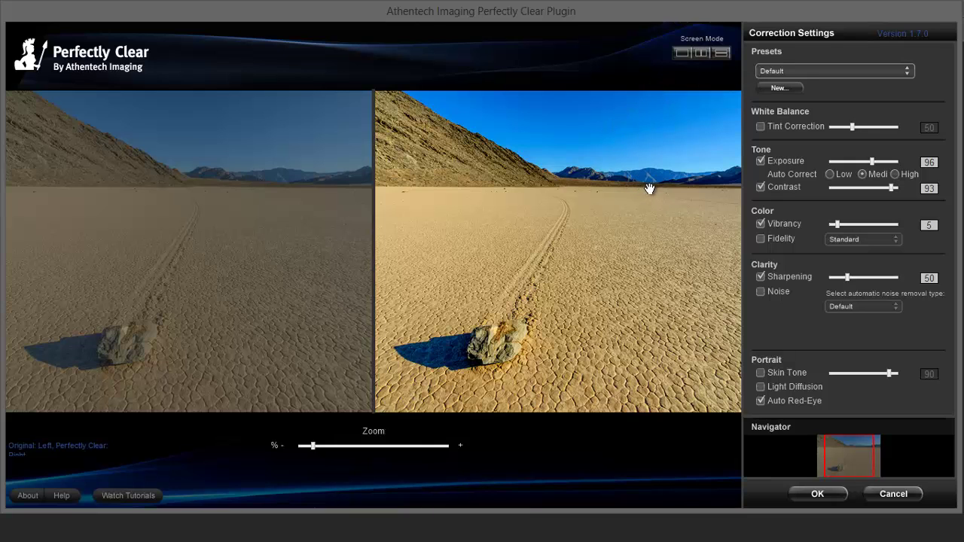
pyautogui.click(828, 502)
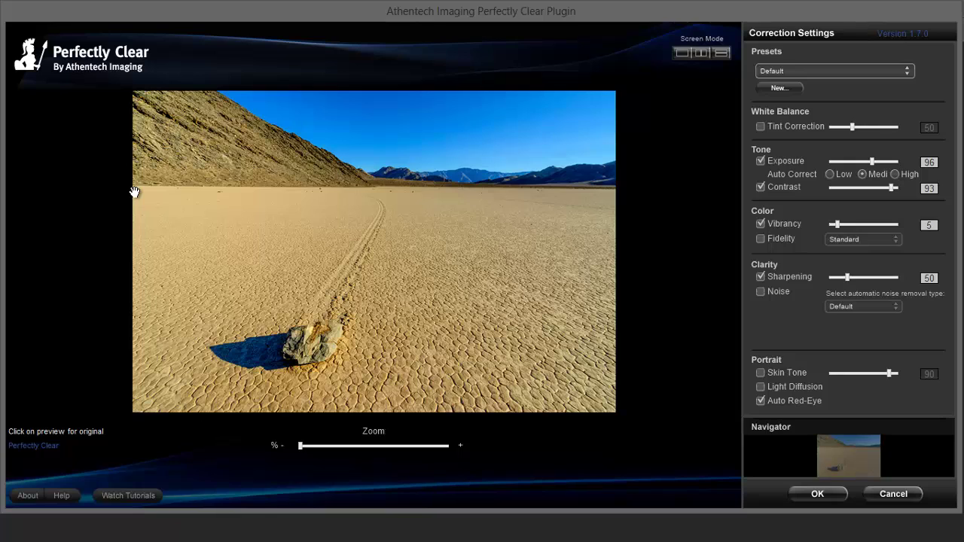
# - Turn on Color Fidelity at Standard in Perfectly Clear, making the preset Custom
pyautogui.click(760, 238)
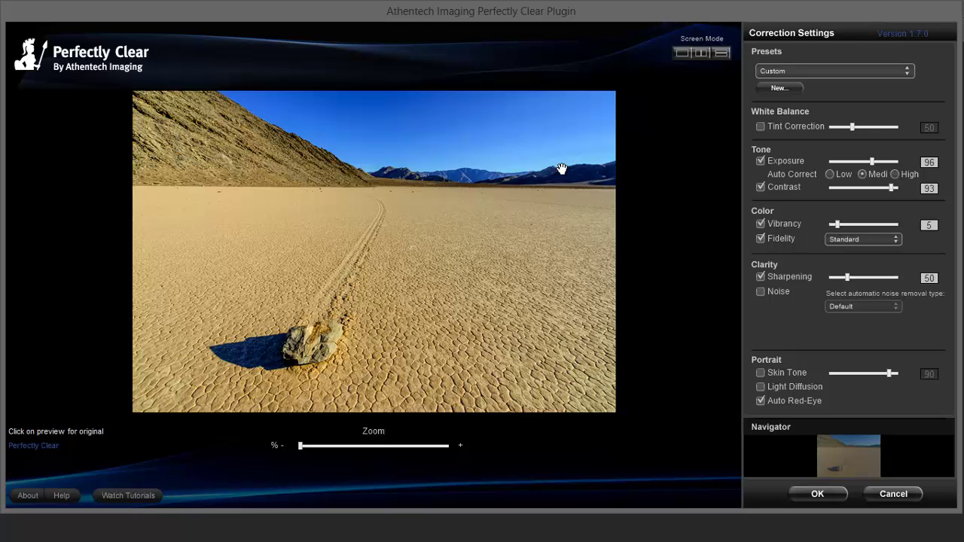
pyautogui.click(817, 494)
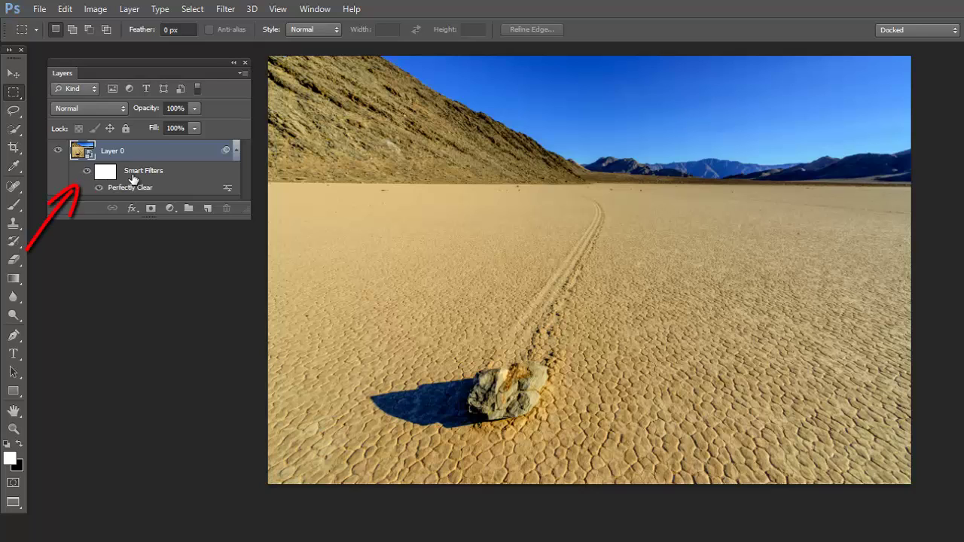
pyautogui.click(87, 174)
pyautogui.click(87, 172)
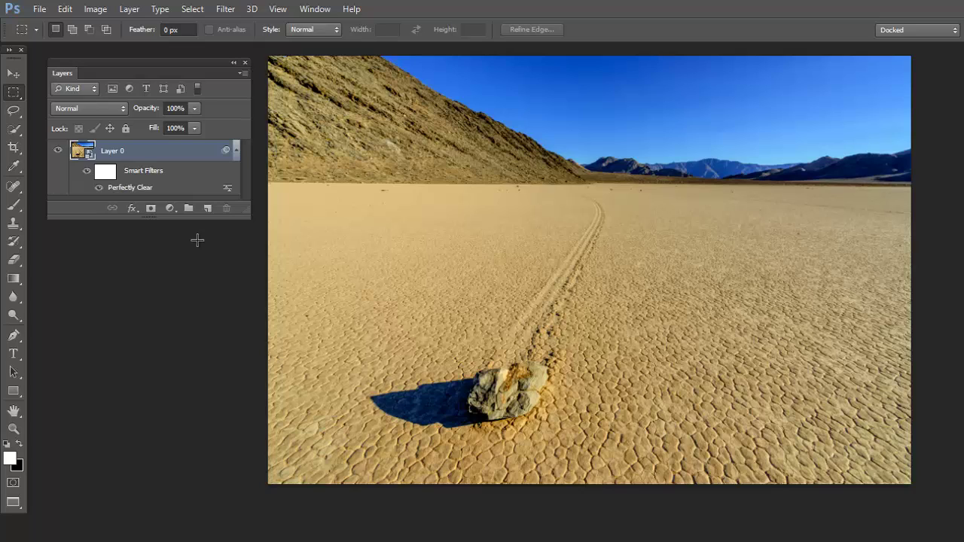
# - Open _JMW0653.NEF from Adobe Bridge in Camera Raw and minimize Bridge
pyautogui.click(42, 11)
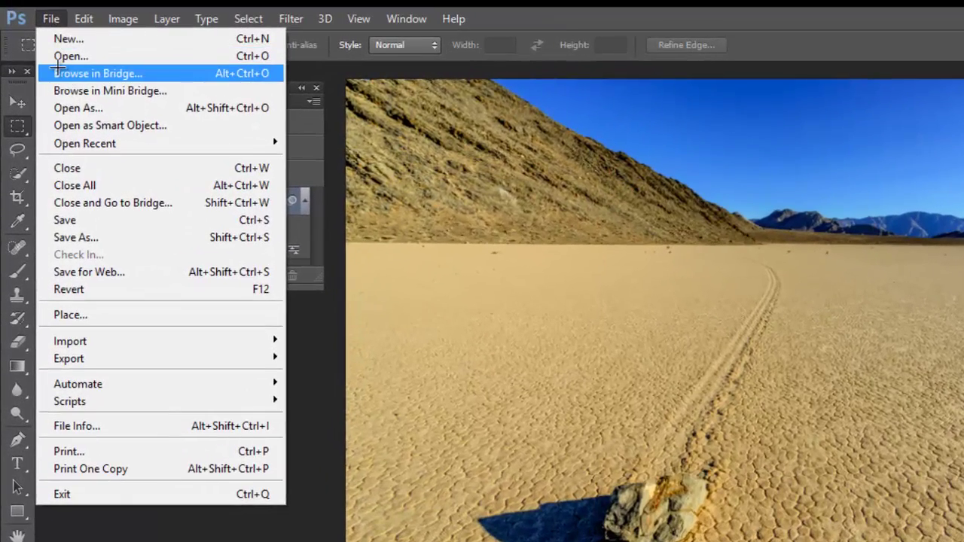
pyautogui.click(56, 53)
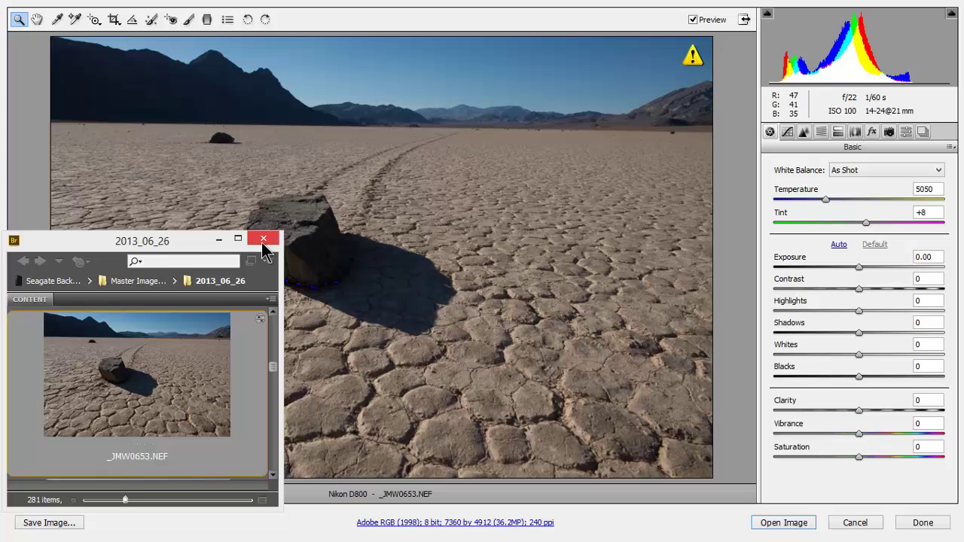
pyautogui.click(216, 239)
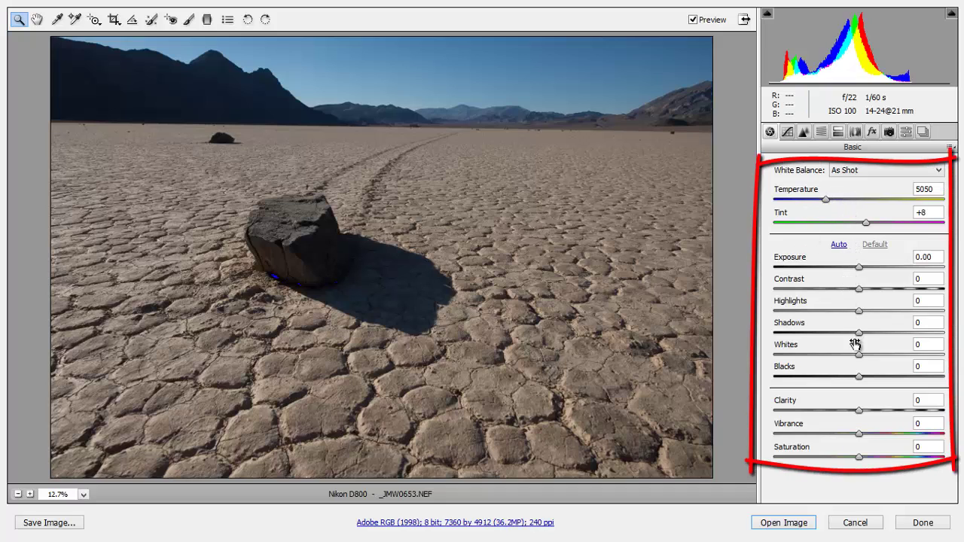
# - Reset Tint to 0 and lower Detail tab Sharpening Amount from 25 to 0
pyautogui.click(927, 213)
pyautogui.doubleClick(859, 219)
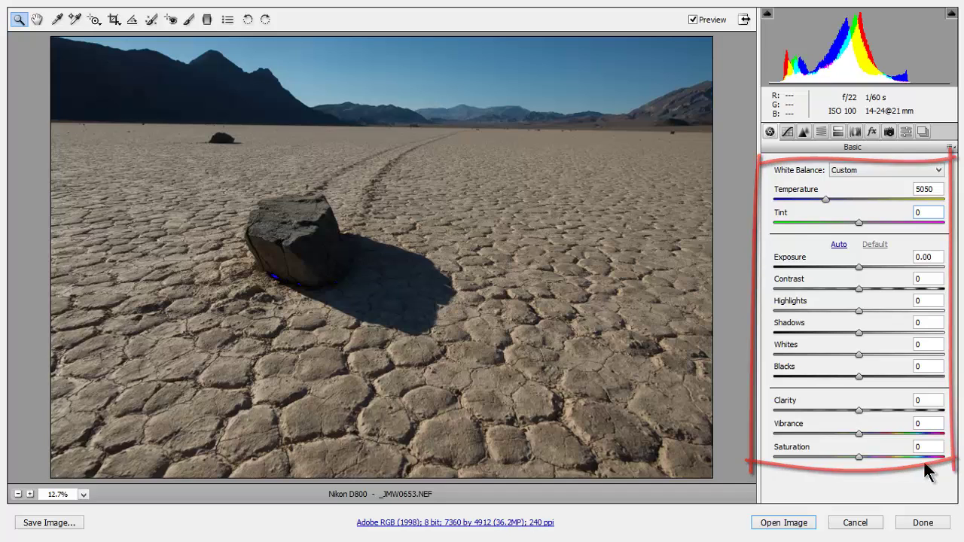
pyautogui.click(803, 132)
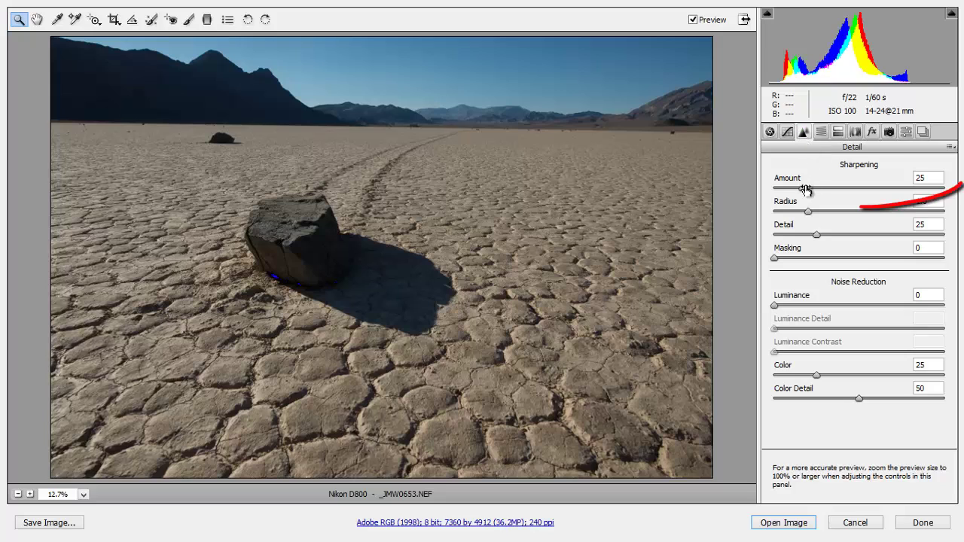
pyautogui.moveTo(802, 188); pyautogui.dragTo(774, 188)
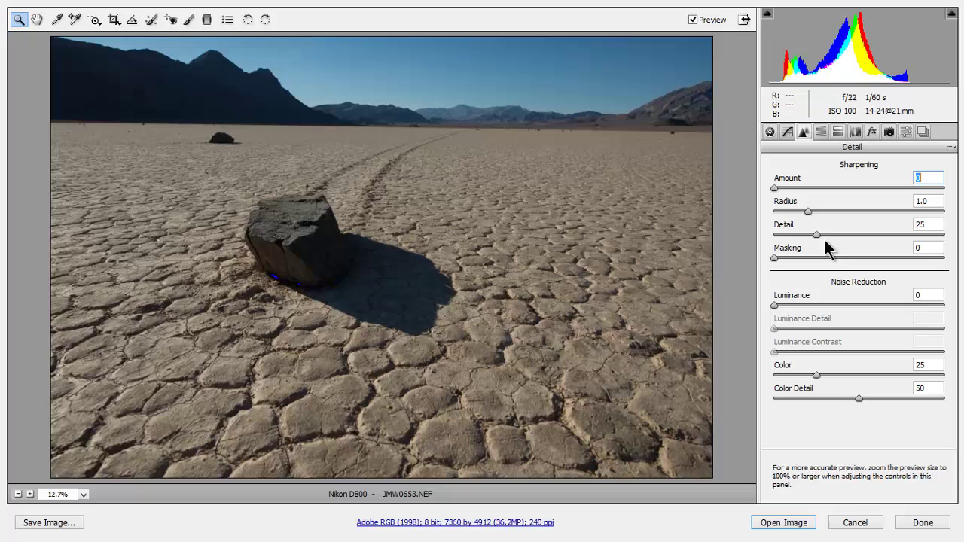
pyautogui.click(820, 178)
# - Enable Remove Chromatic Aberration in Lens Corrections' Color sub-tab
pyautogui.click(855, 134)
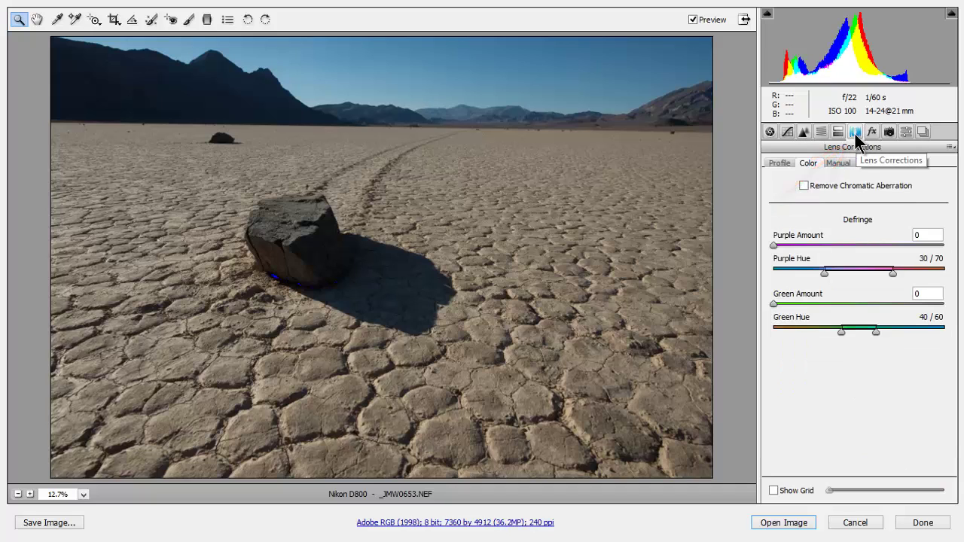
pyautogui.click(805, 185)
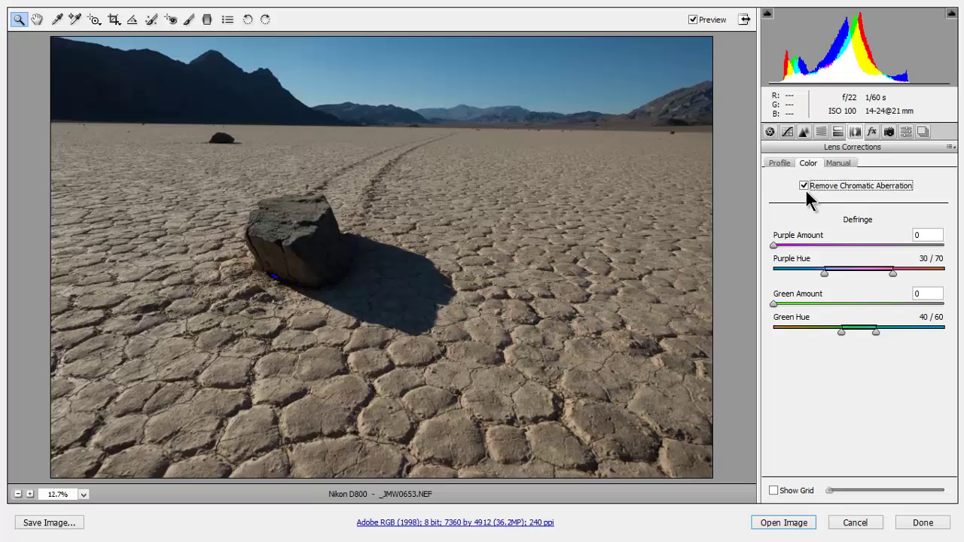
# - Try the Camera Neutral profile in Camera Calibration, then settle on Nikon D800
pyautogui.click(890, 133)
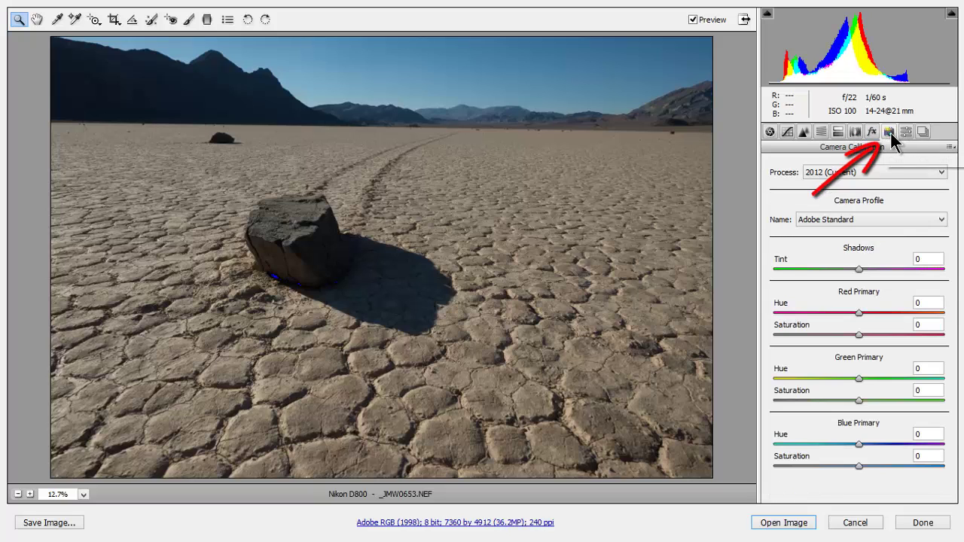
pyautogui.click(942, 219)
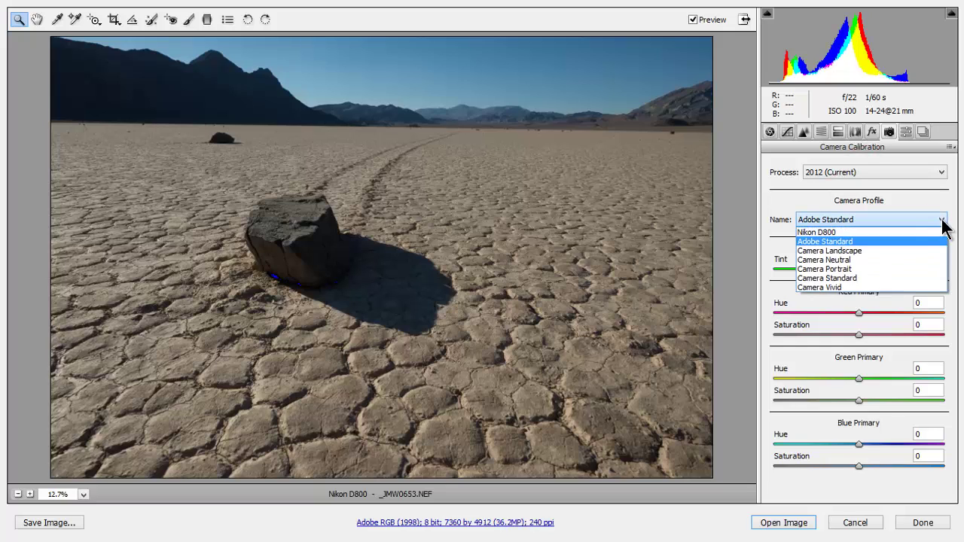
pyautogui.click(929, 259)
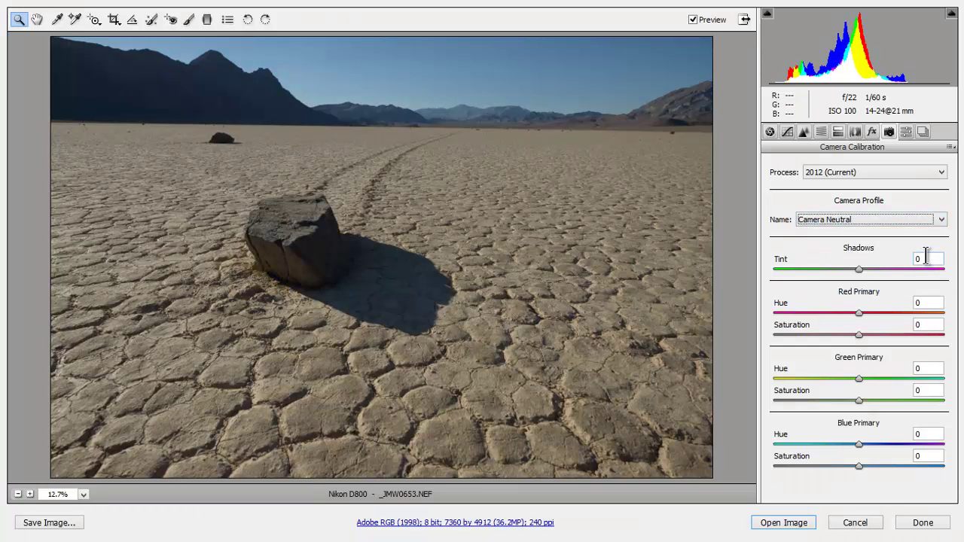
pyautogui.click(942, 221)
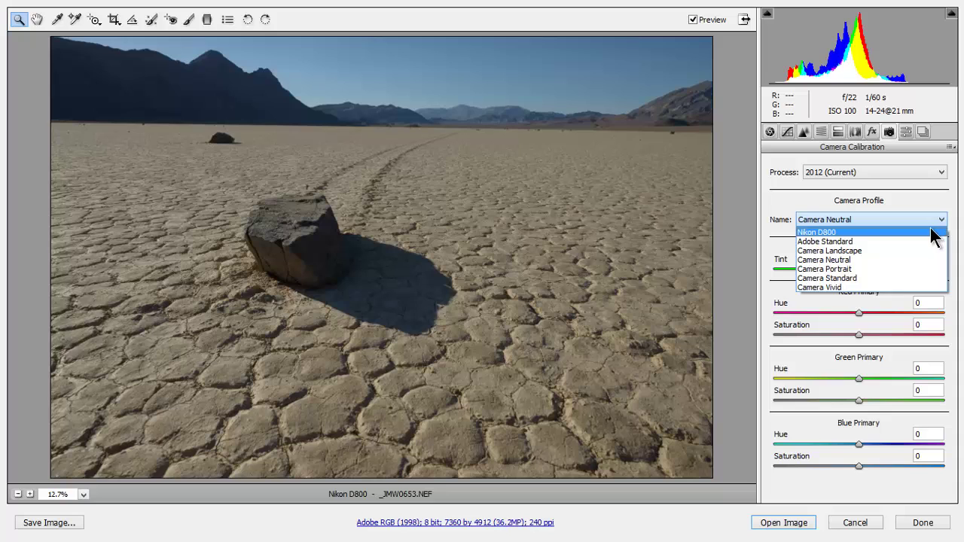
pyautogui.click(932, 230)
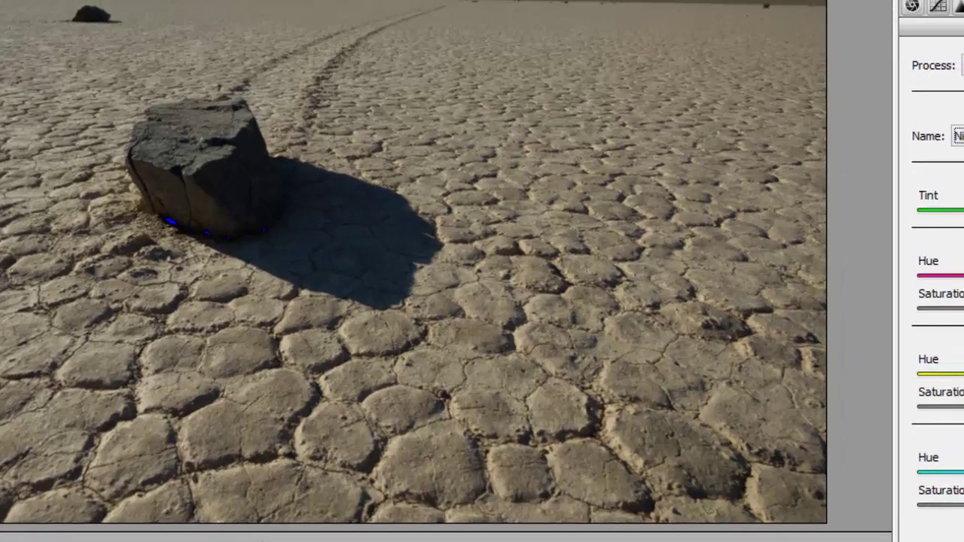
# - Open Workflow Options, showing Adobe RGB (1998), 8 Bits/Channel and 240 pixels/inch
pyautogui.click(469, 509)
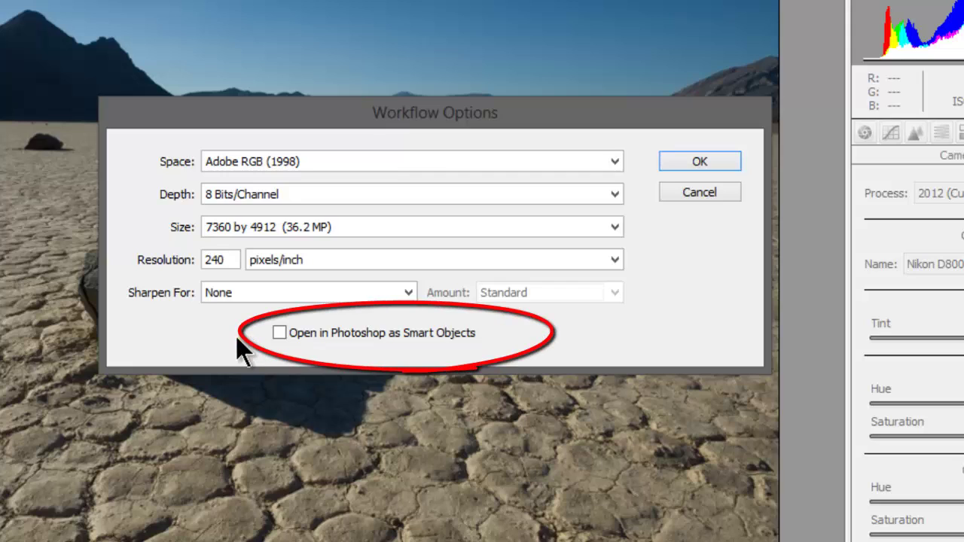
# - Enable Open in Photoshop as Smart Objects and open _JMW0653.NEF as a smart object layer
pyautogui.click(280, 332)
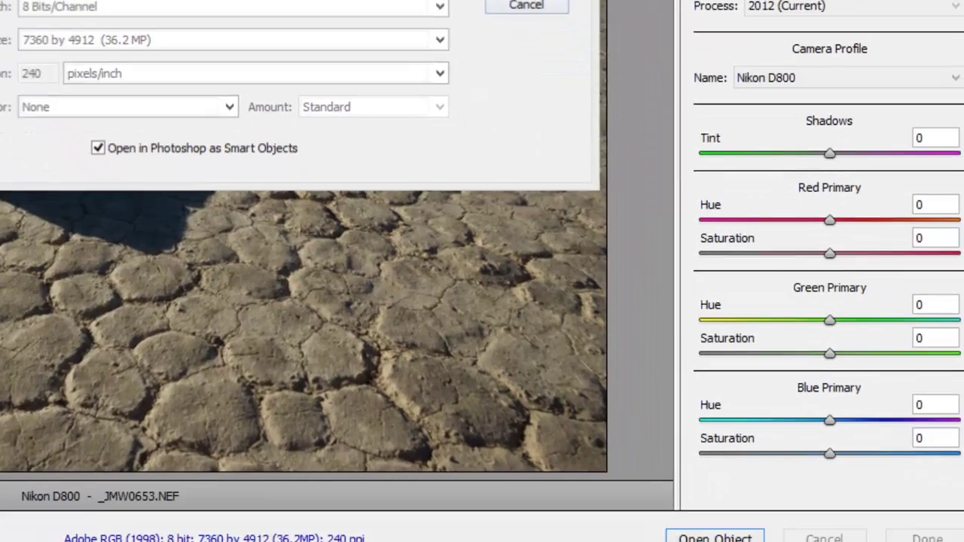
pyautogui.click(699, 161)
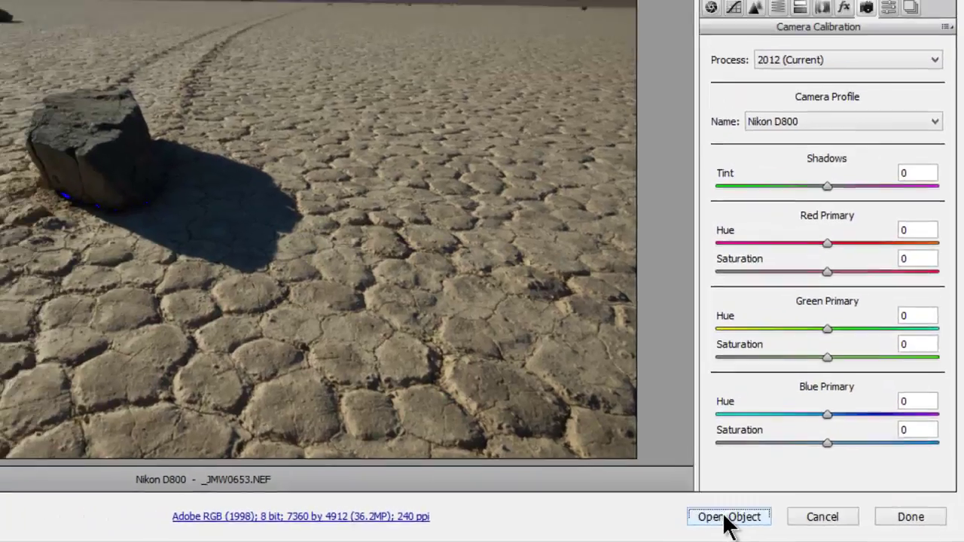
pyautogui.click(686, 514)
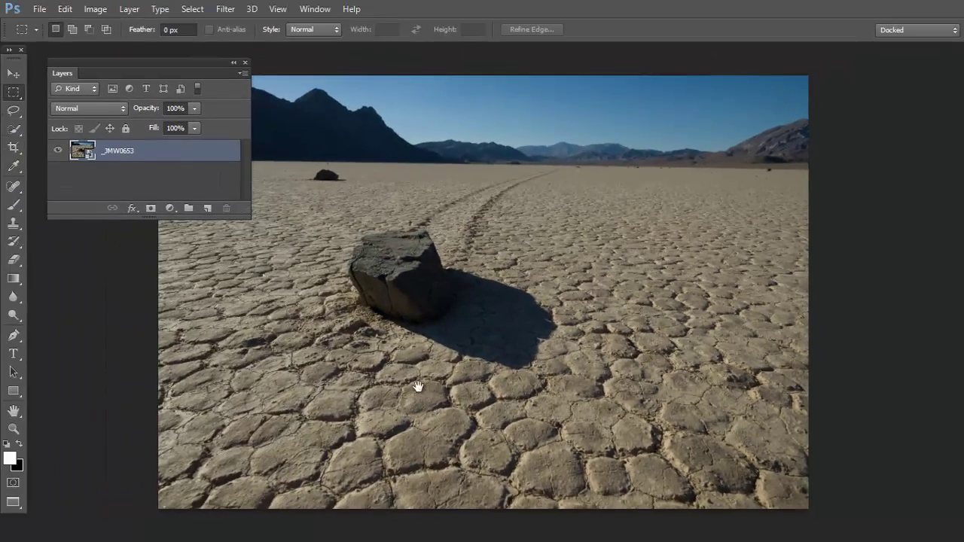
pyautogui.moveTo(417, 387); pyautogui.dragTo(529, 373)
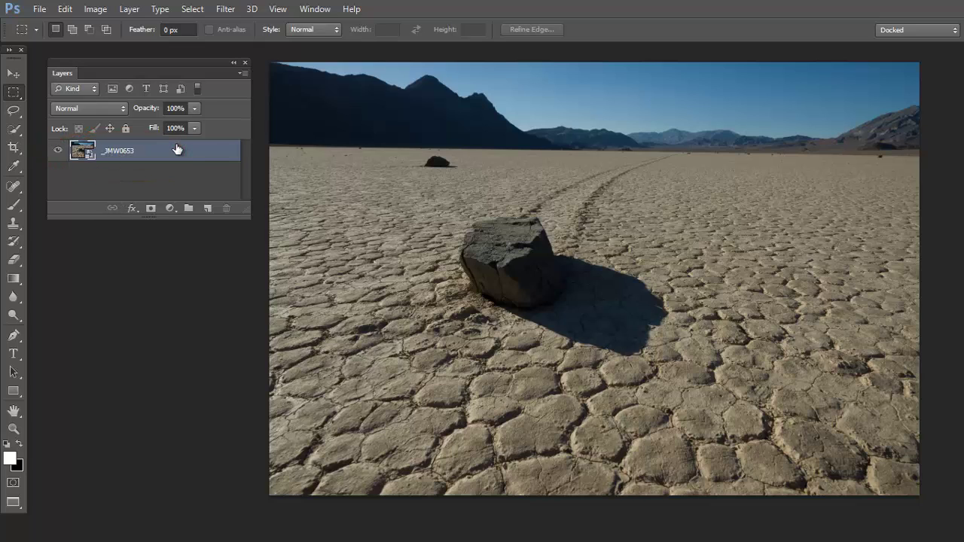
# - Launch Athentech Imaging > Perfectly Clear on the _JMW0653 smart object layer
pyautogui.click(225, 10)
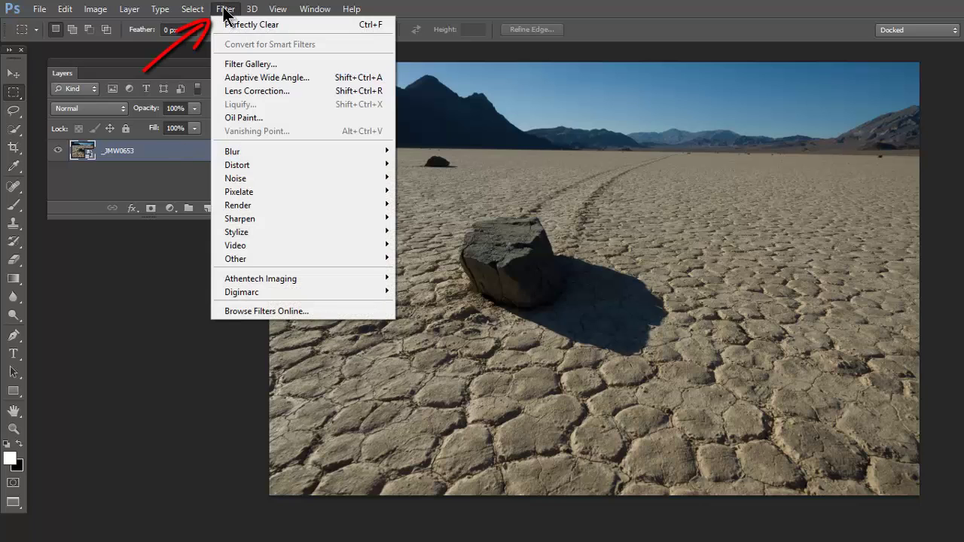
pyautogui.moveTo(299, 278)
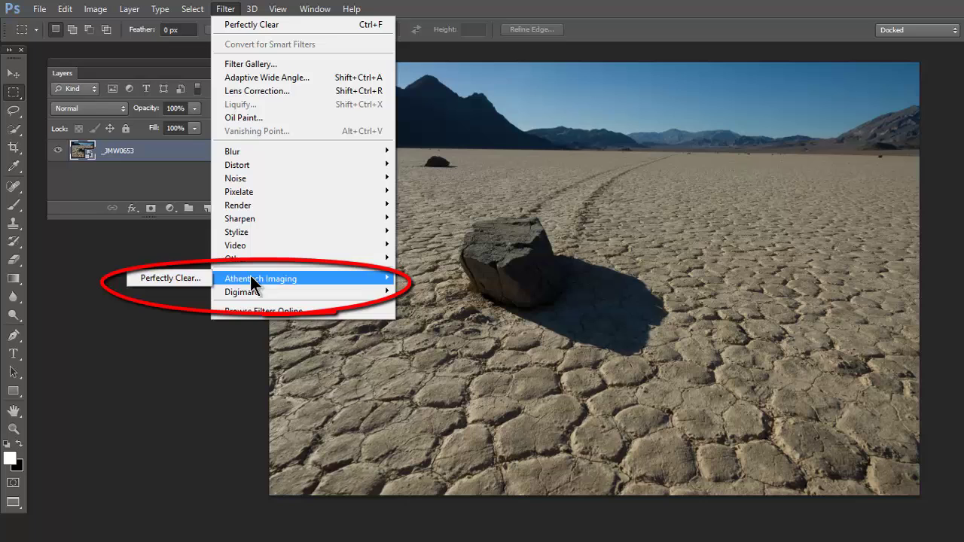
pyautogui.click(175, 278)
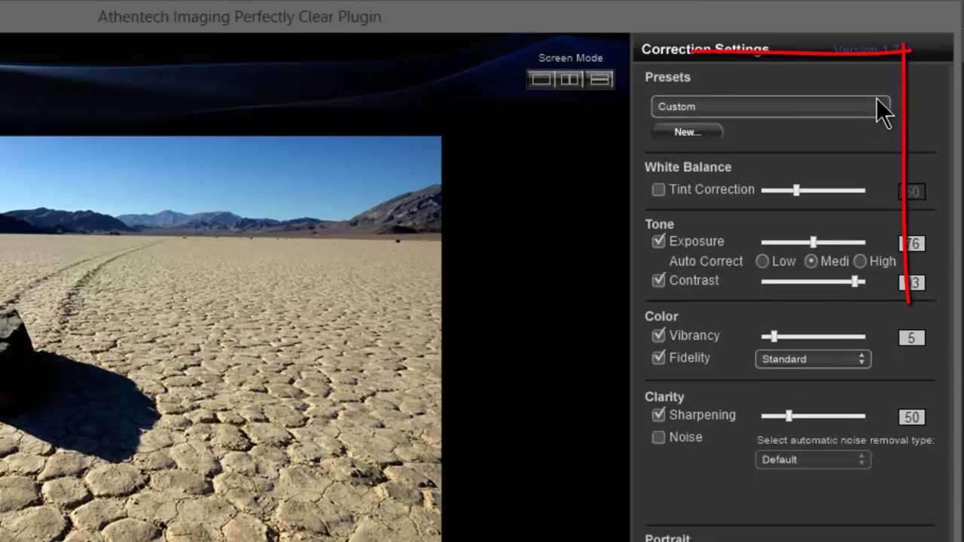
# - Apply the Fix Dark preset, turn Vibrancy off, set Contrast 100, enable Fidelity, Sharpening 90
pyautogui.click(878, 107)
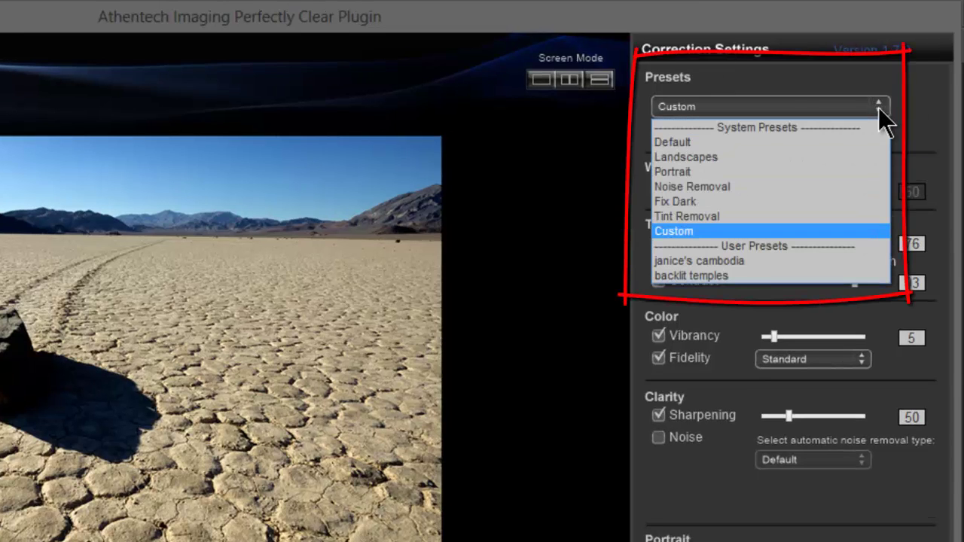
pyautogui.click(850, 201)
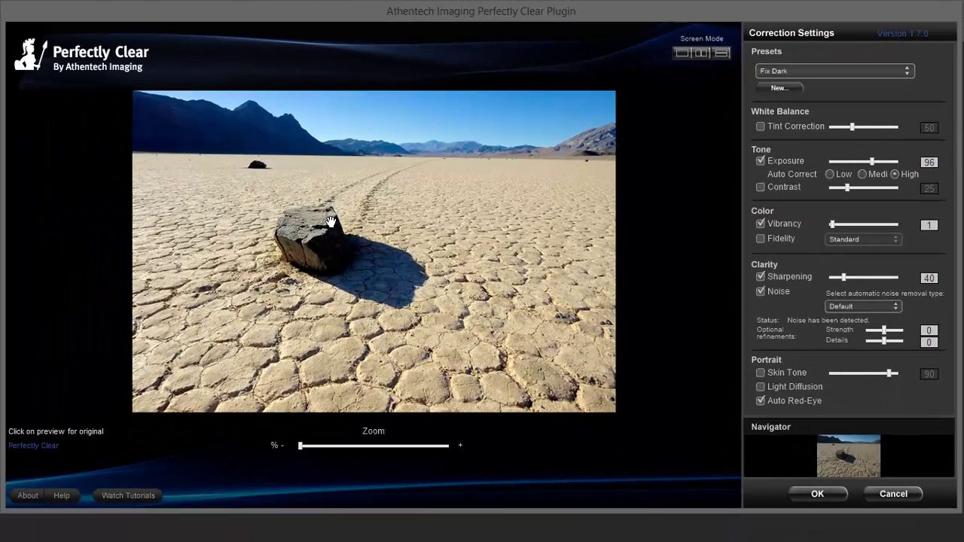
pyautogui.click(759, 224)
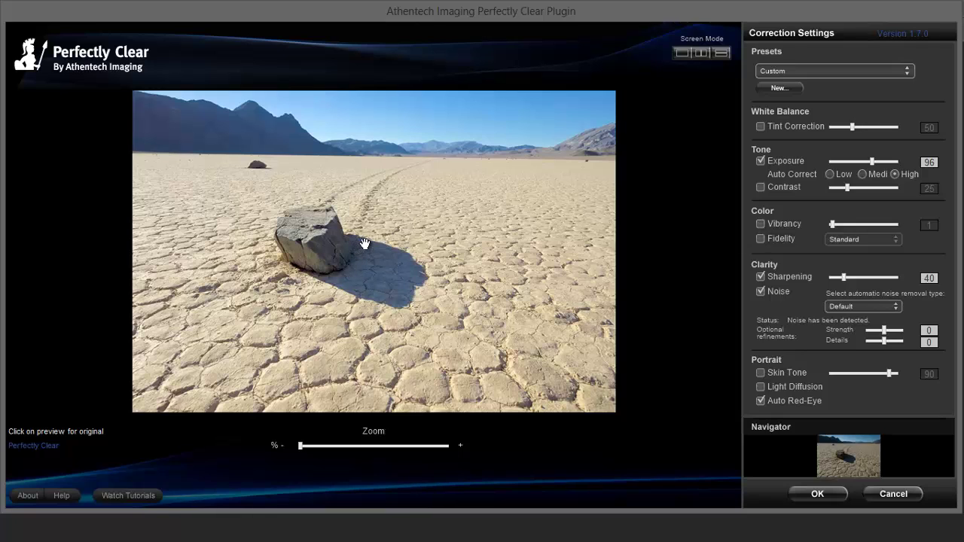
pyautogui.click(761, 188)
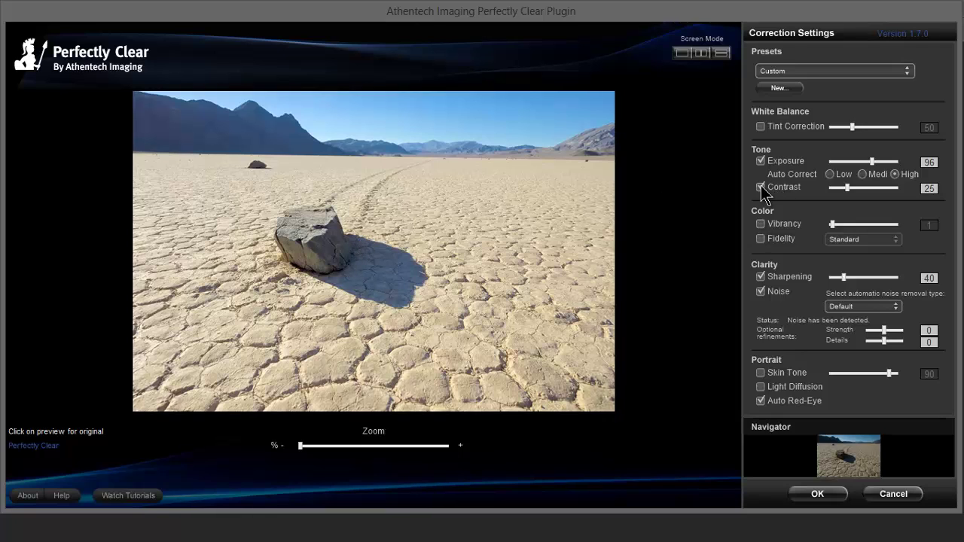
pyautogui.click(859, 188)
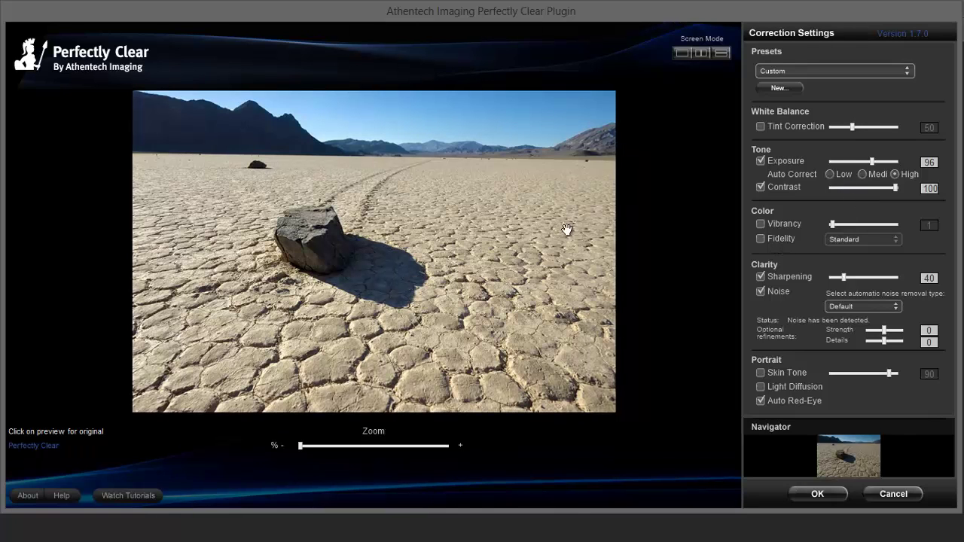
pyautogui.click(762, 239)
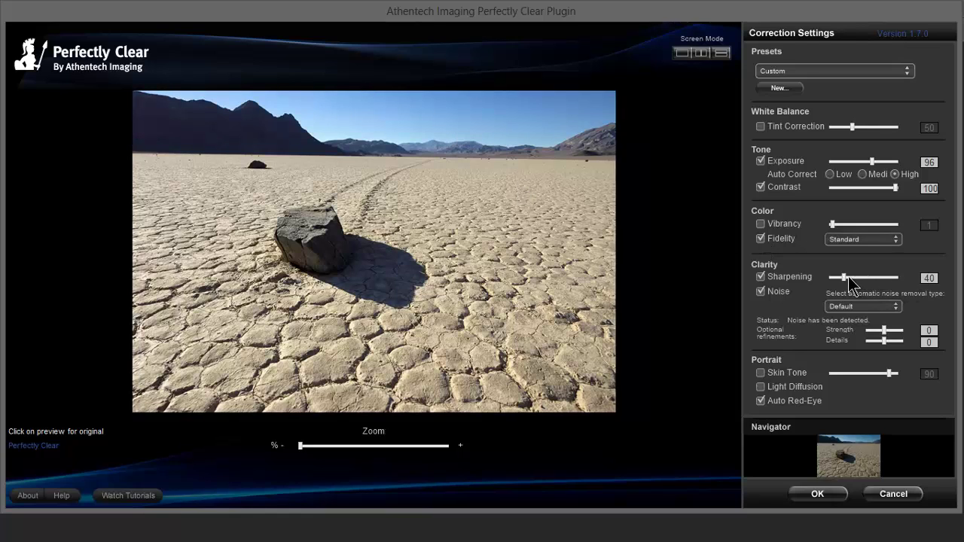
pyautogui.moveTo(843, 275); pyautogui.dragTo(859, 276)
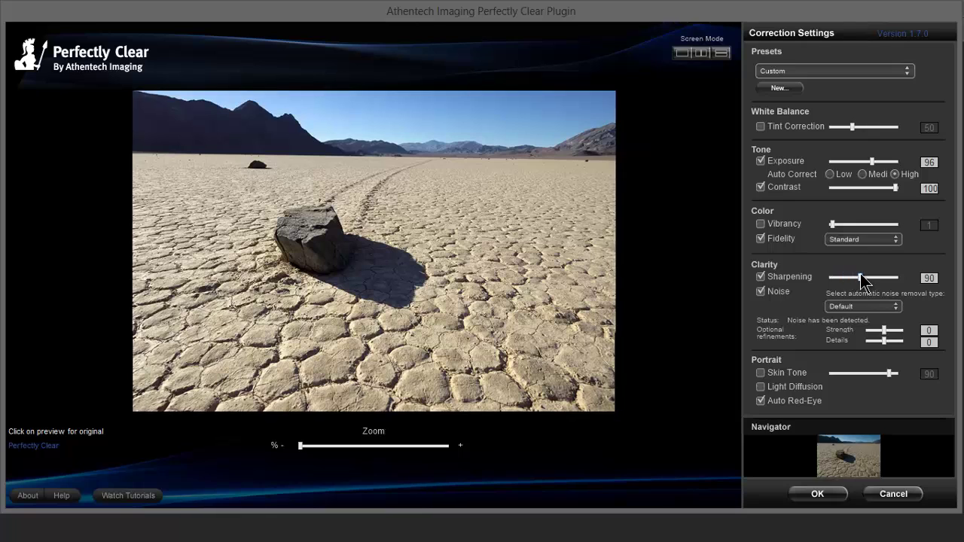
# - Review original and corrected photos in split-vertical view, then accept the Perfectly Clear correction
pyautogui.click(702, 55)
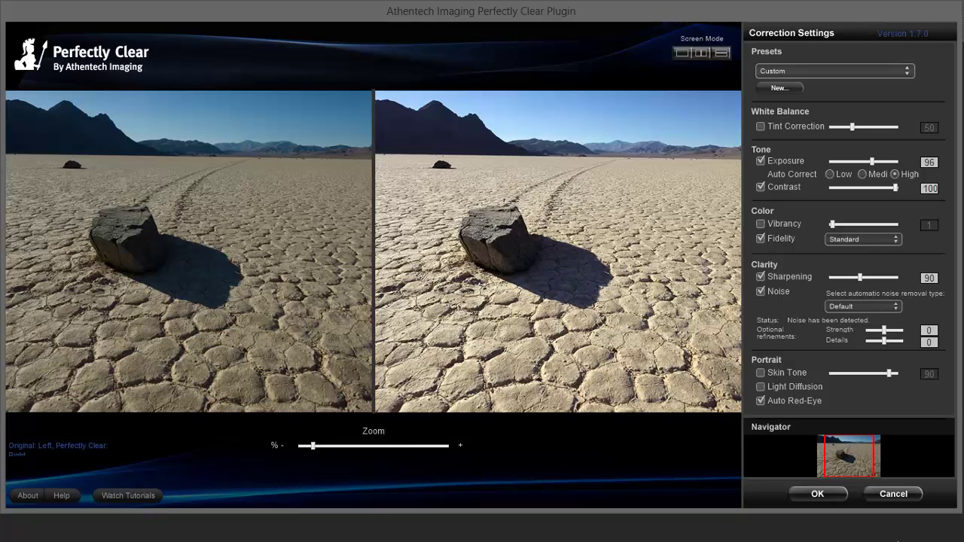
pyautogui.click(825, 495)
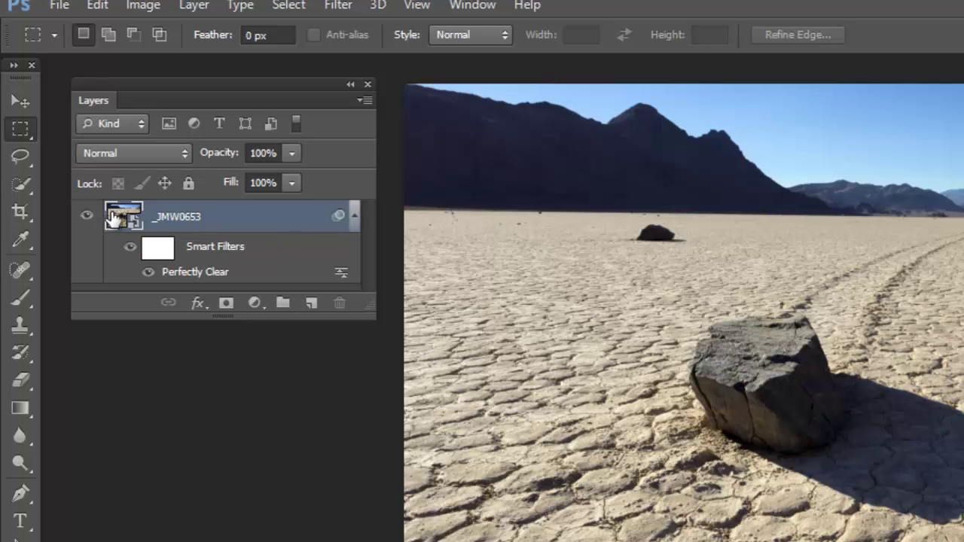
# - Lift Shadows to +87 in the _JMW0653 smart object's Camera Raw settings and apply
pyautogui.doubleClick(113, 218)
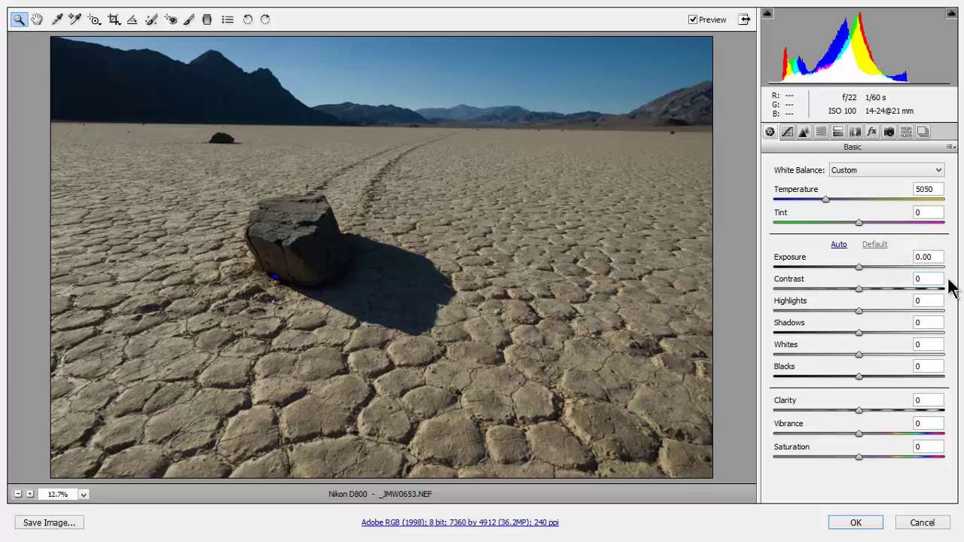
pyautogui.click(925, 333)
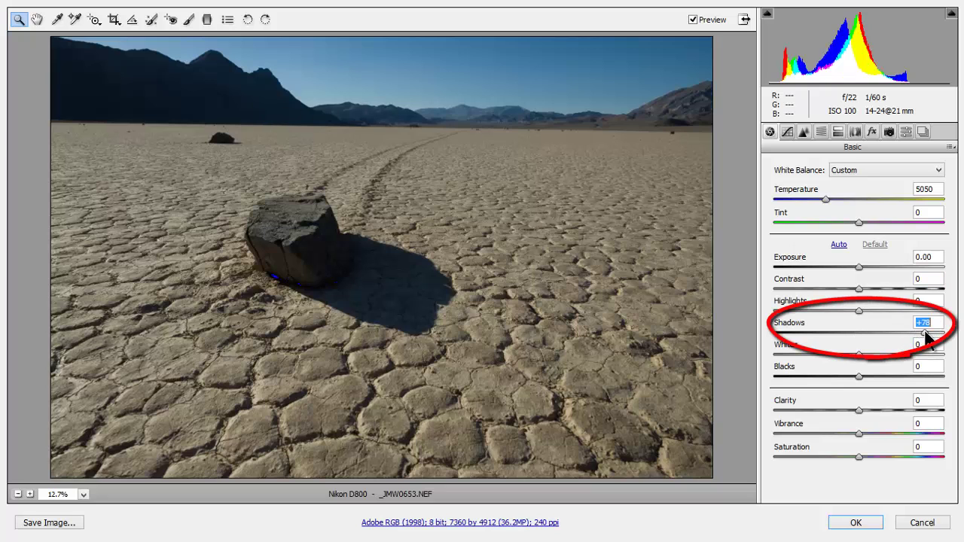
pyautogui.moveTo(926, 334); pyautogui.dragTo(932, 334)
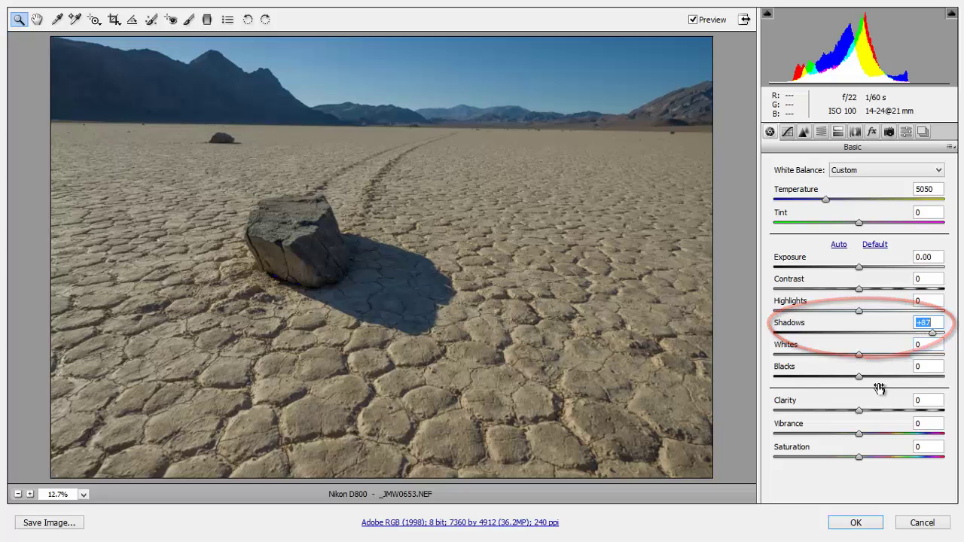
pyautogui.click(858, 524)
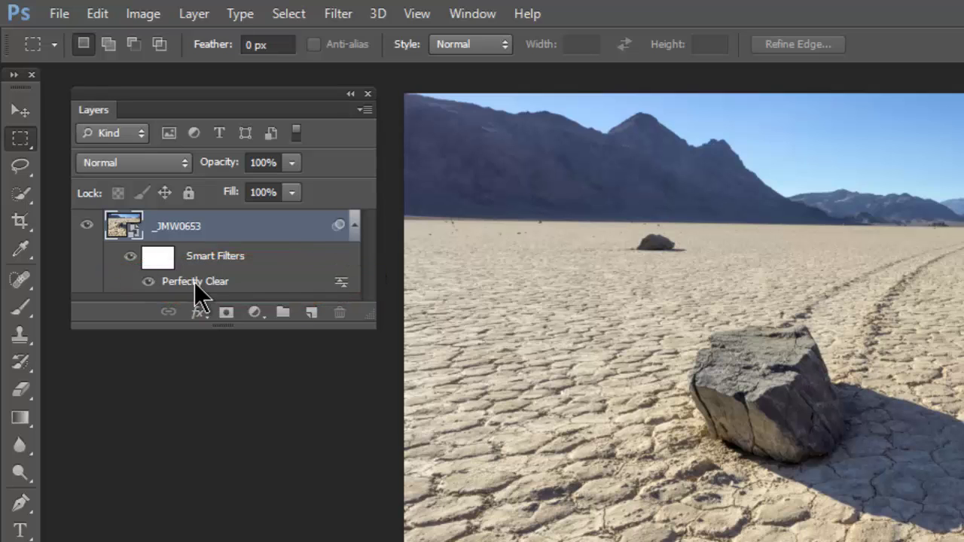
# - Change the Perfectly Clear filter to Exposure 33, Low auto correct, Vibrancy on at 0
pyautogui.doubleClick(194, 282)
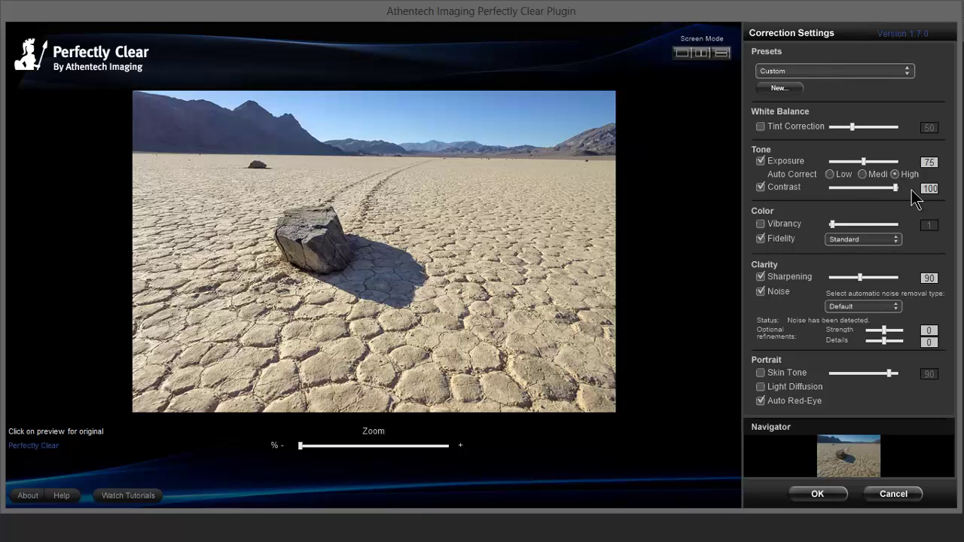
pyautogui.moveTo(863, 161); pyautogui.dragTo(840, 162)
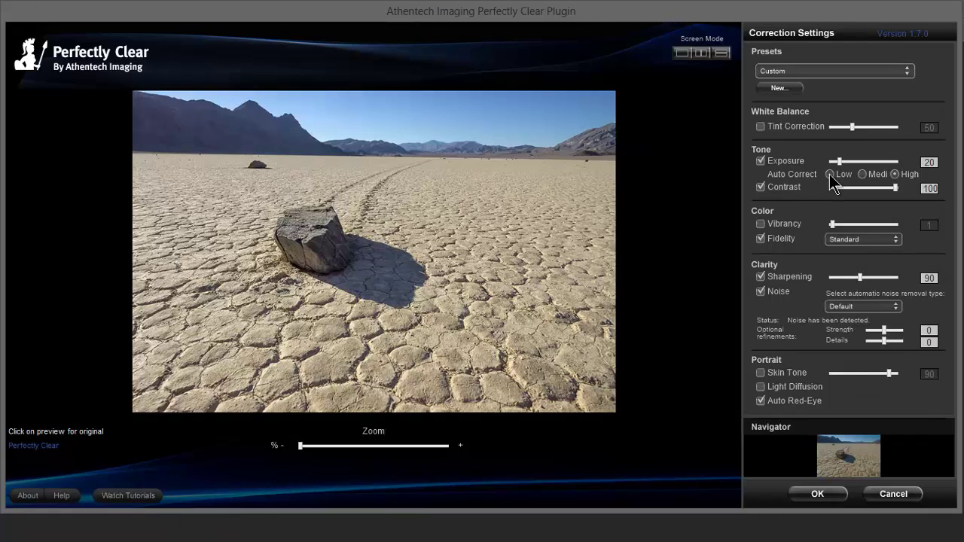
pyautogui.click(829, 174)
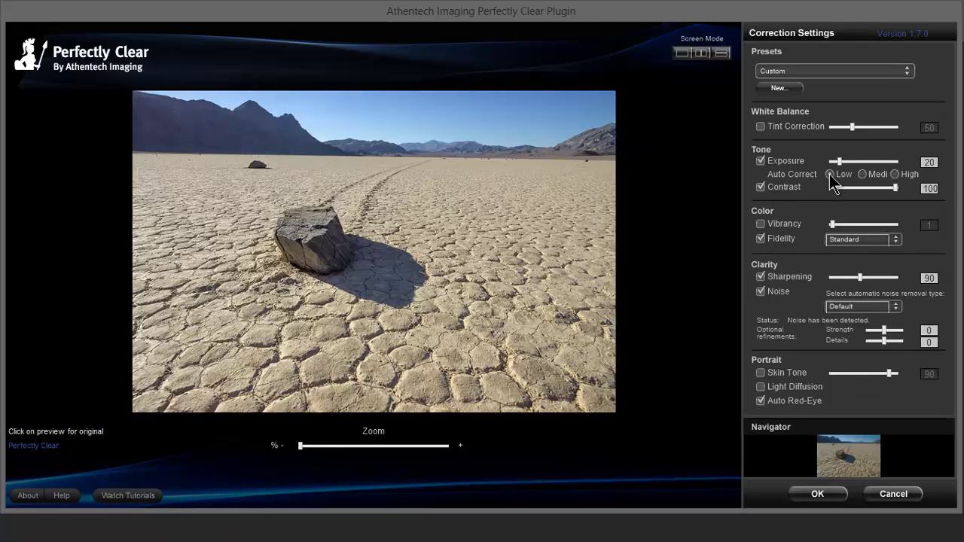
pyautogui.click(759, 224)
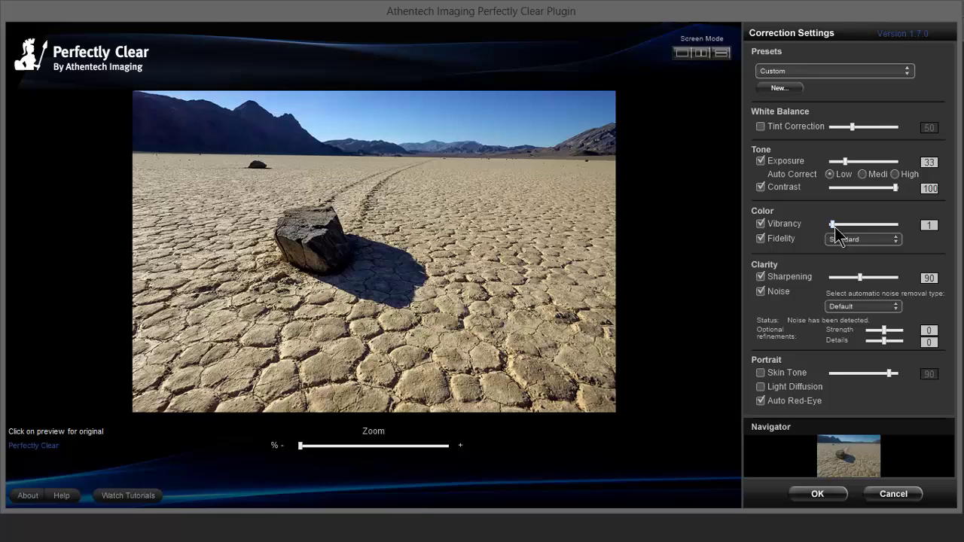
pyautogui.moveTo(833, 225); pyautogui.dragTo(824, 223)
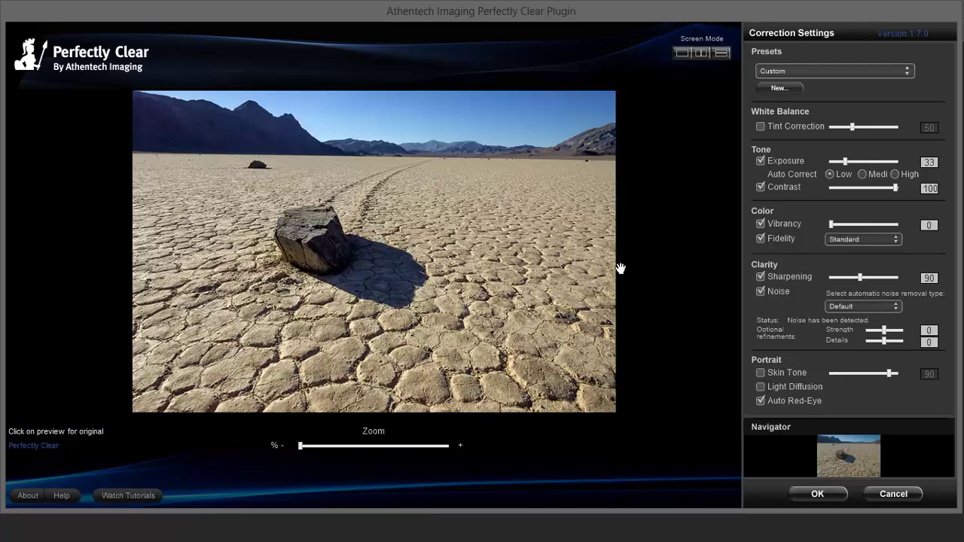
pyautogui.click(821, 493)
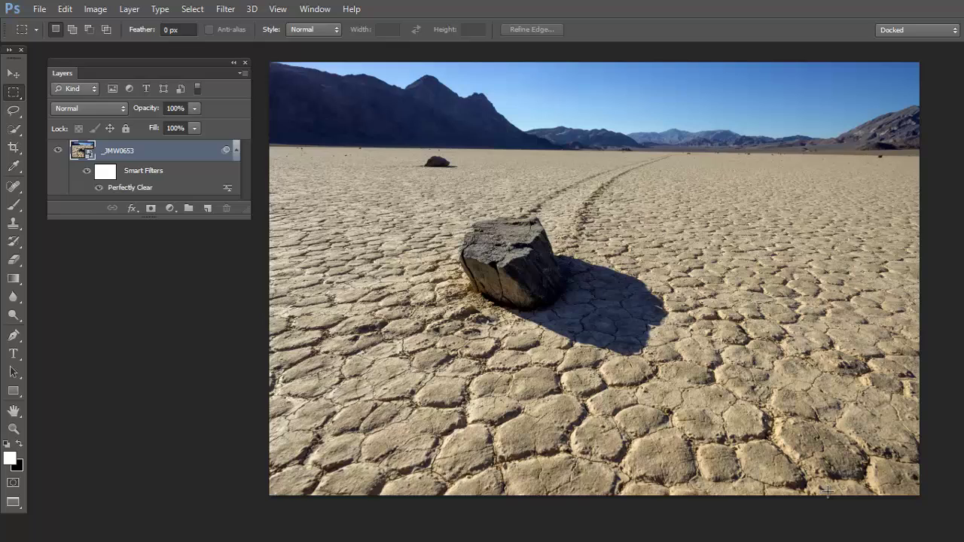